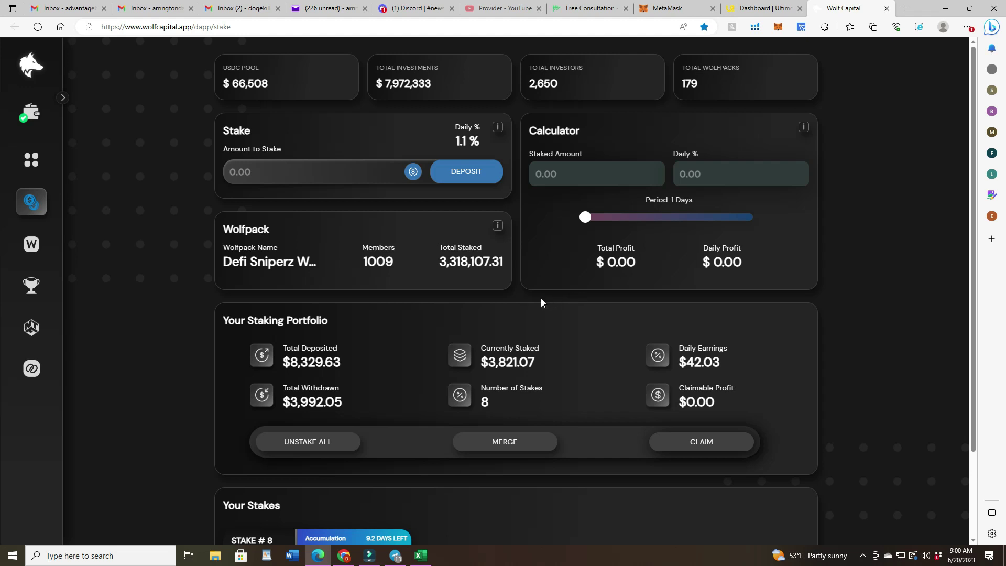
Check the stake count and the stake card's Merge/Claim buttons, then go to Weekly Battles
scroll(364, 369, down, 2)
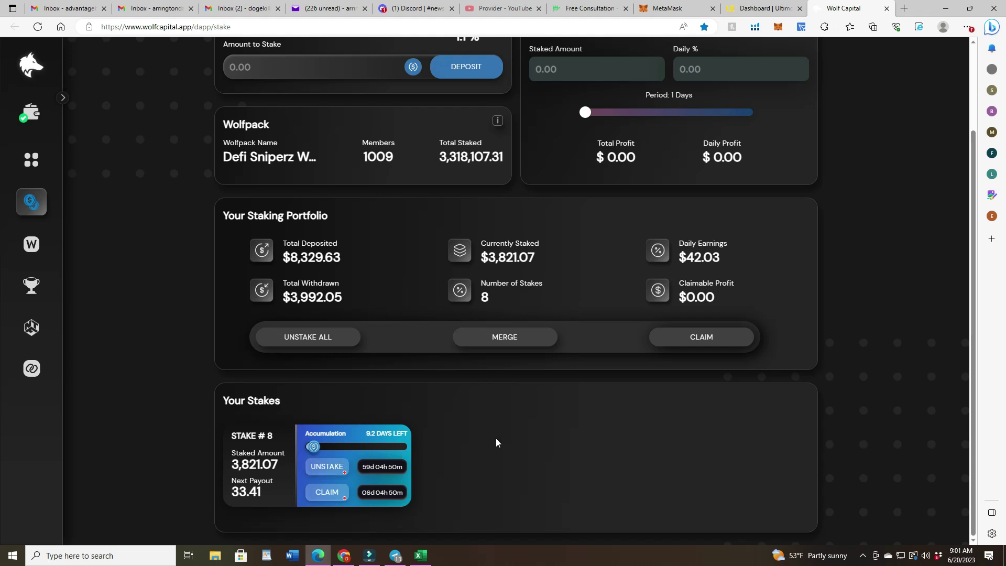
click(511, 338)
scroll(445, 289, up, 2)
scroll(438, 289, down, 2)
double_click(485, 298)
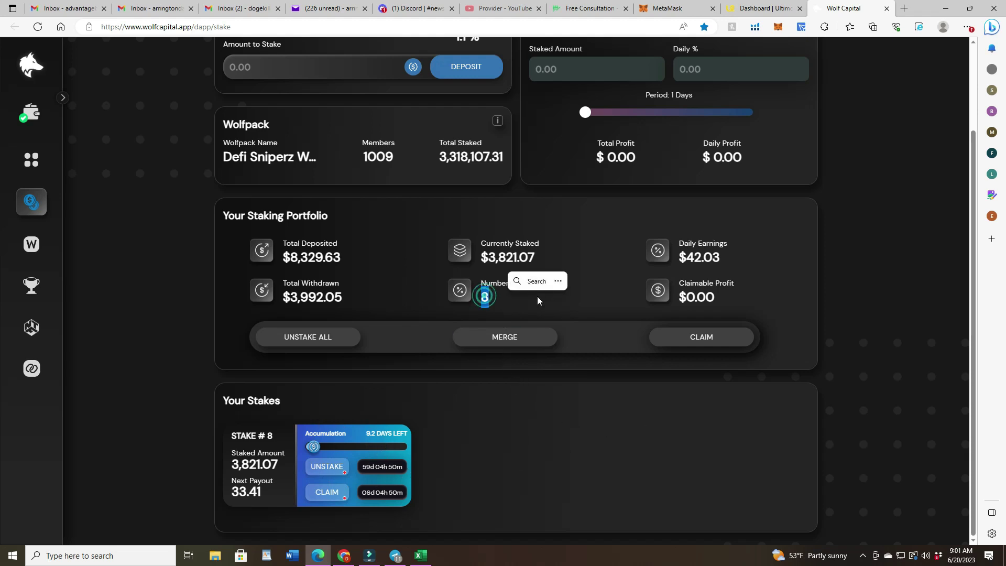
click(614, 297)
click(615, 297)
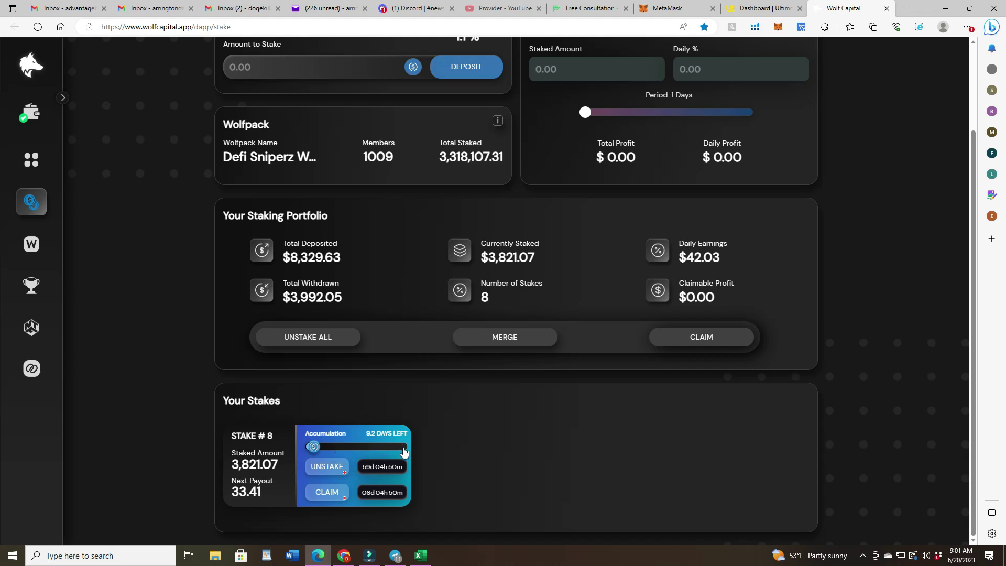
click(341, 493)
click(39, 289)
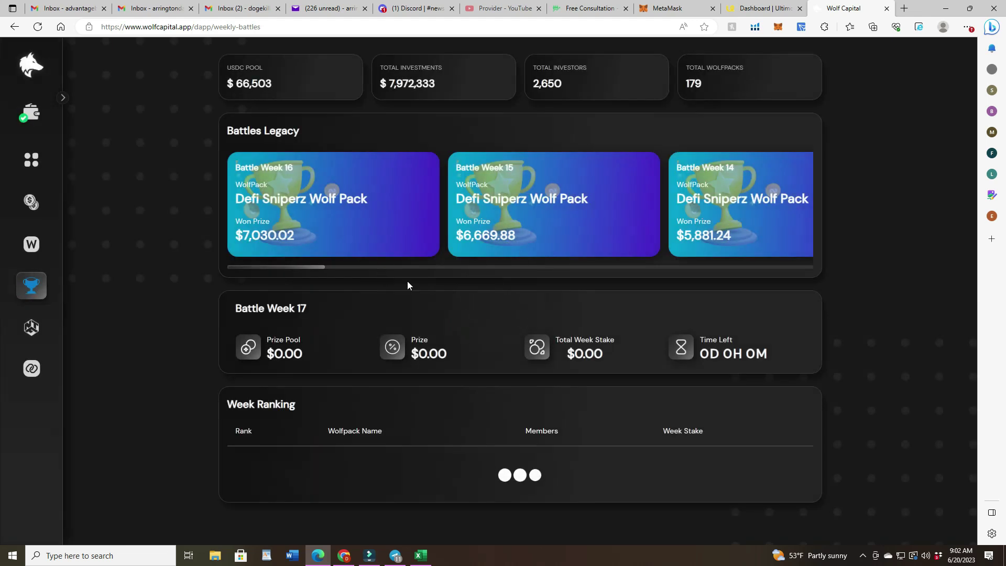
scroll(473, 279, down, 3)
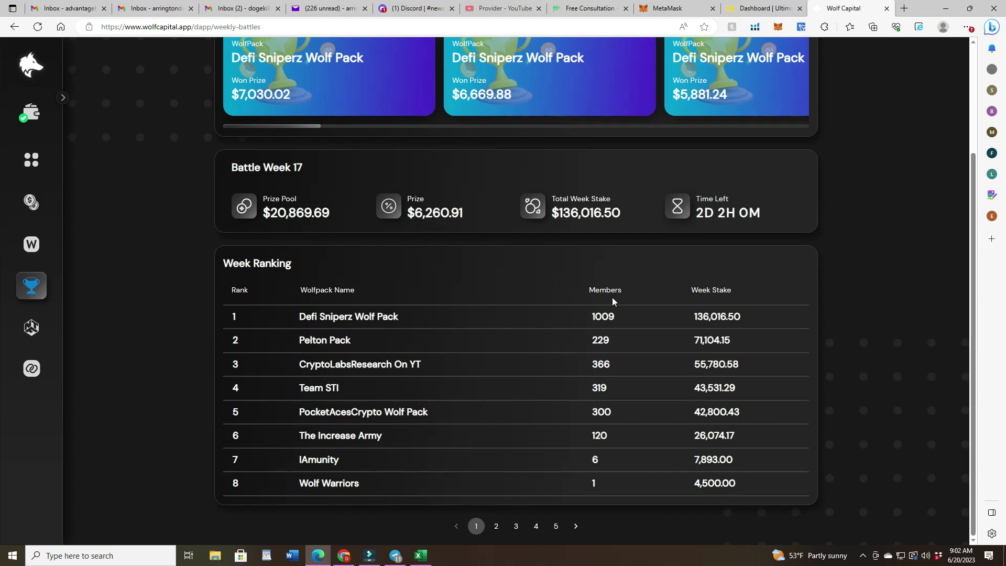
scroll(474, 290, up, 3)
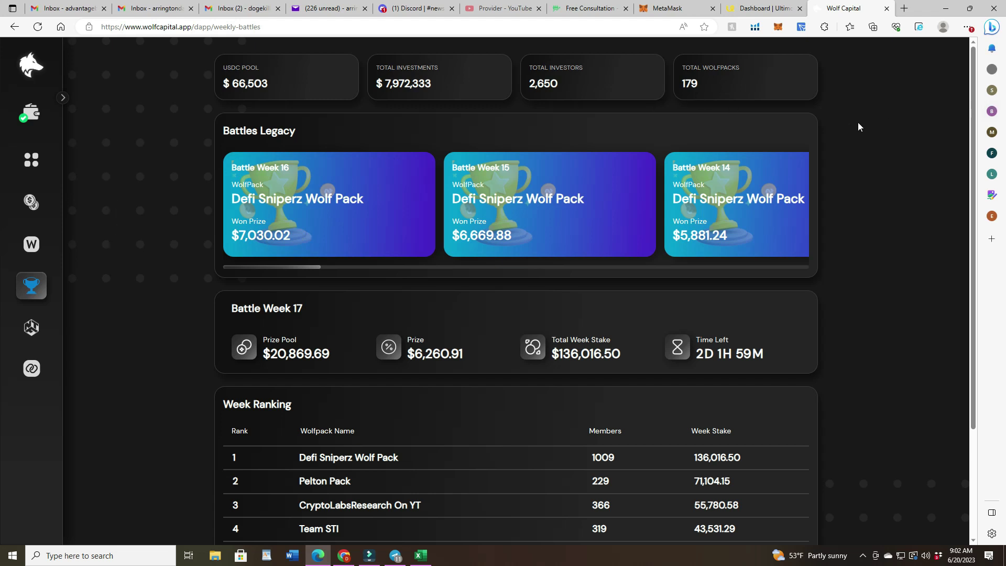
click(30, 204)
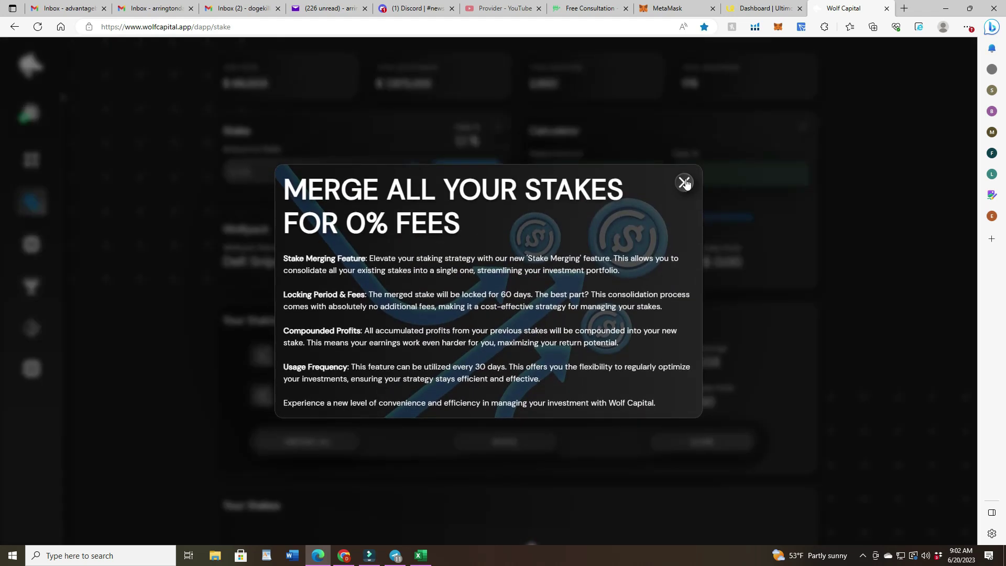
Close the 'Merge all your stakes' popup and review the $3,821.07 staked across 8 stakes
click(684, 182)
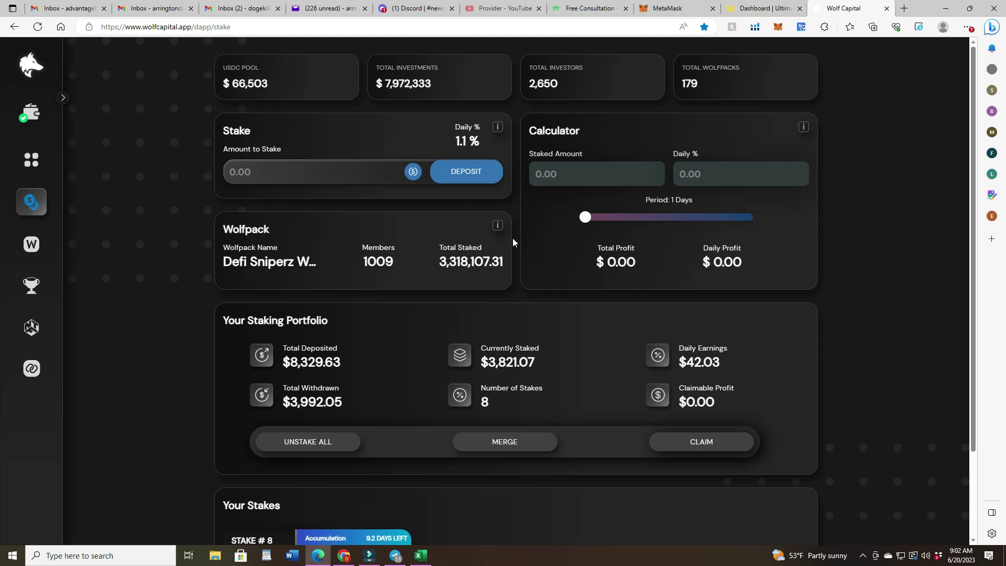
scroll(513, 238, down, 2)
scroll(519, 246, up, 2)
Read the #news-channel June payout posts, highlighting 'Tomorrow (Monday)' in the June 18 message
mouse_move(417, 12)
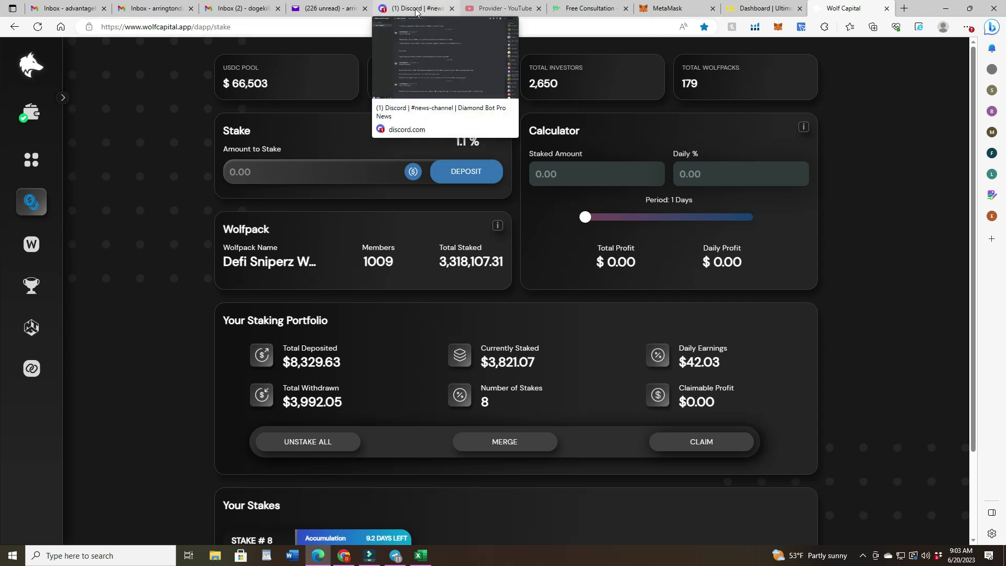
click(417, 13)
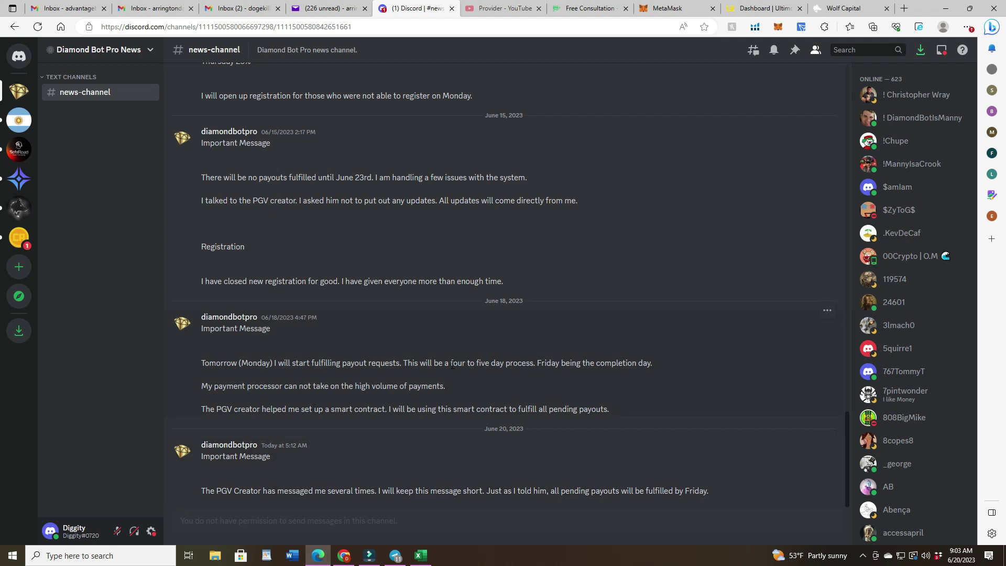
scroll(360, 384, up, 5)
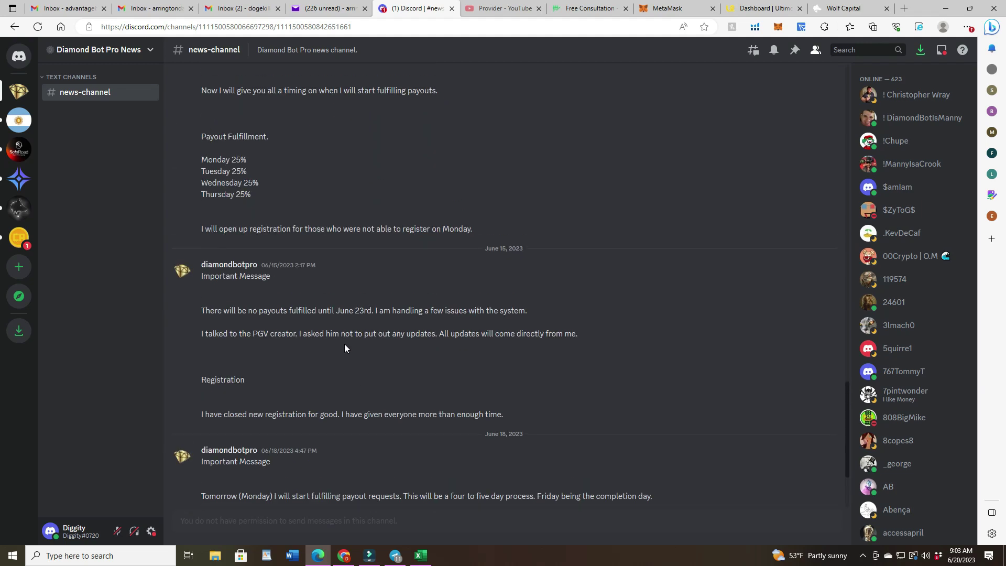
scroll(303, 256, down, 5)
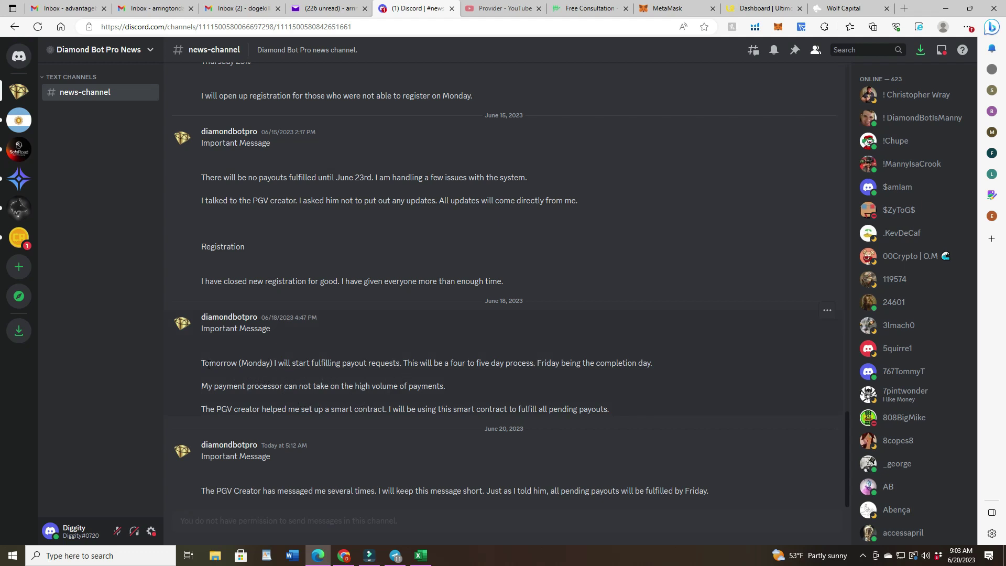
drag(201, 365, 273, 366)
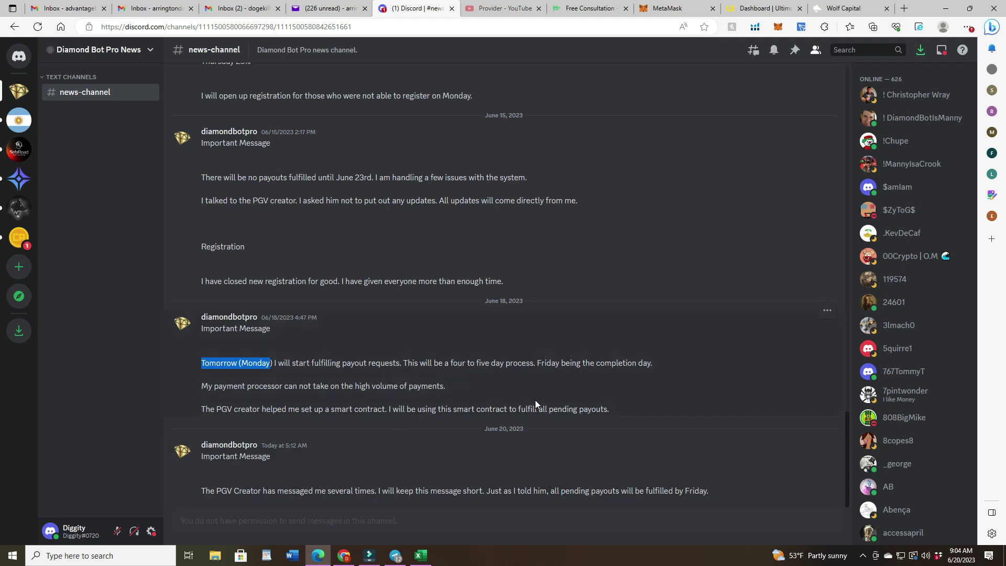
scroll(370, 369, up, 8)
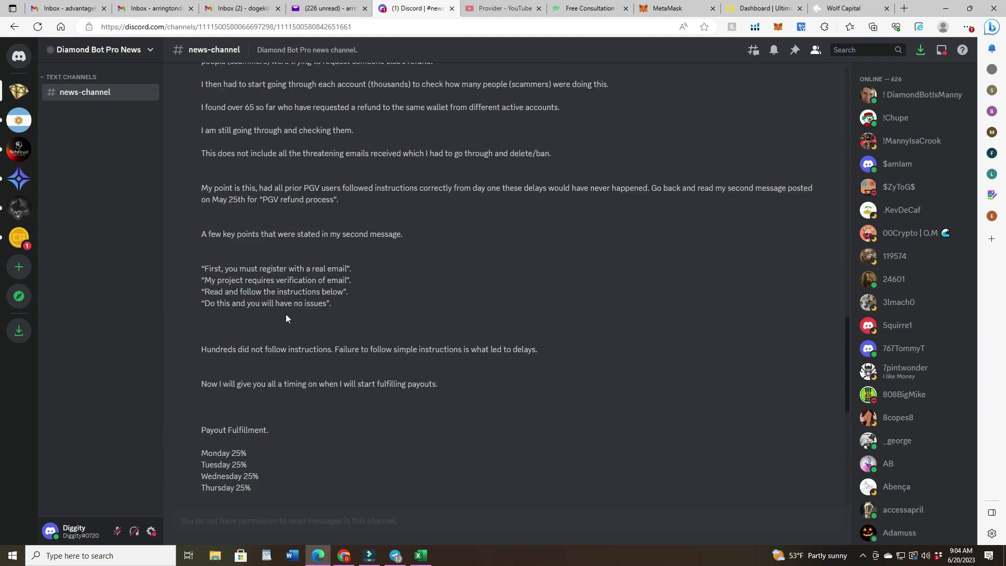
scroll(295, 271, down, 8)
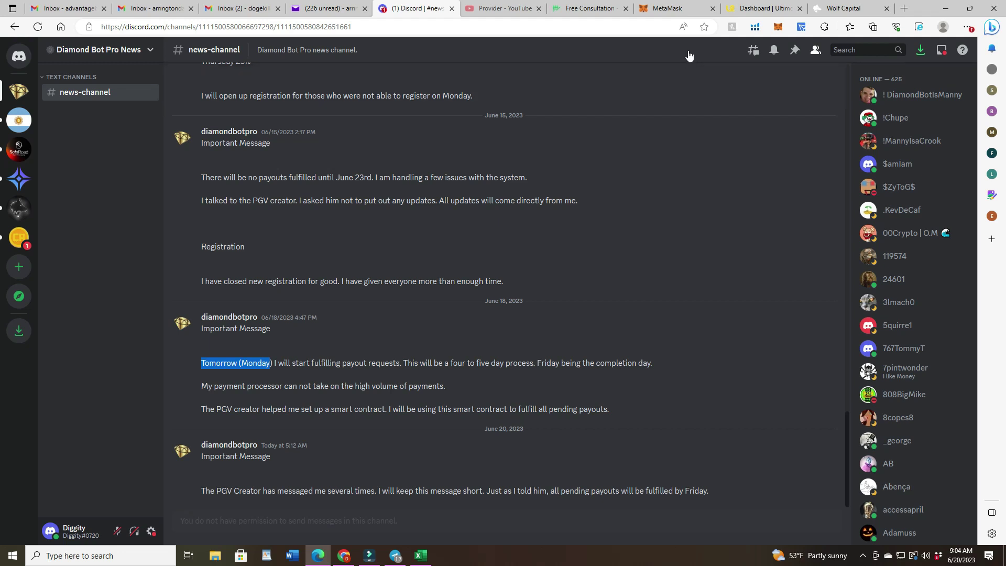
click(780, 11)
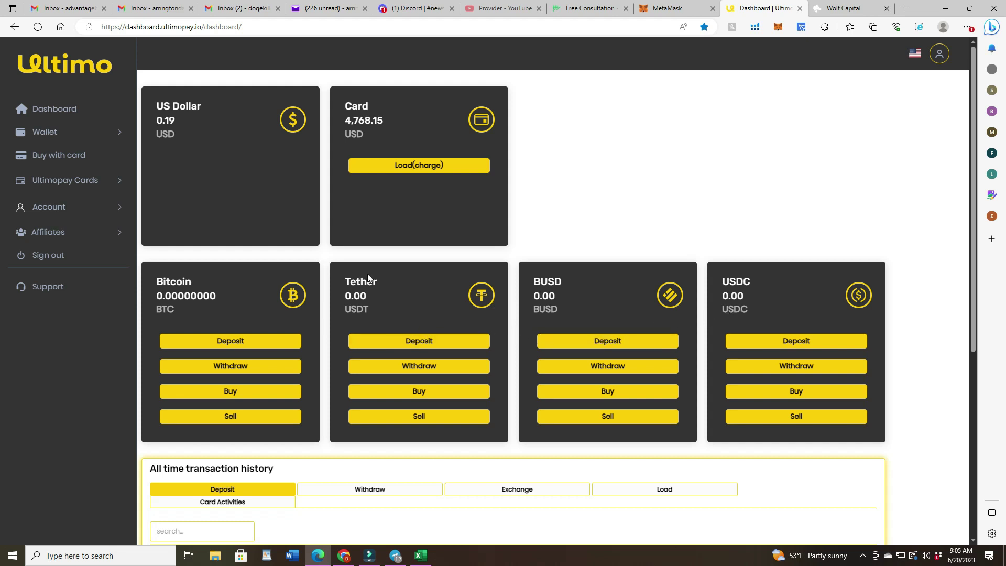
Start a Tether (USDT) deposit from the Tether card on the Ultimo dashboard
click(419, 342)
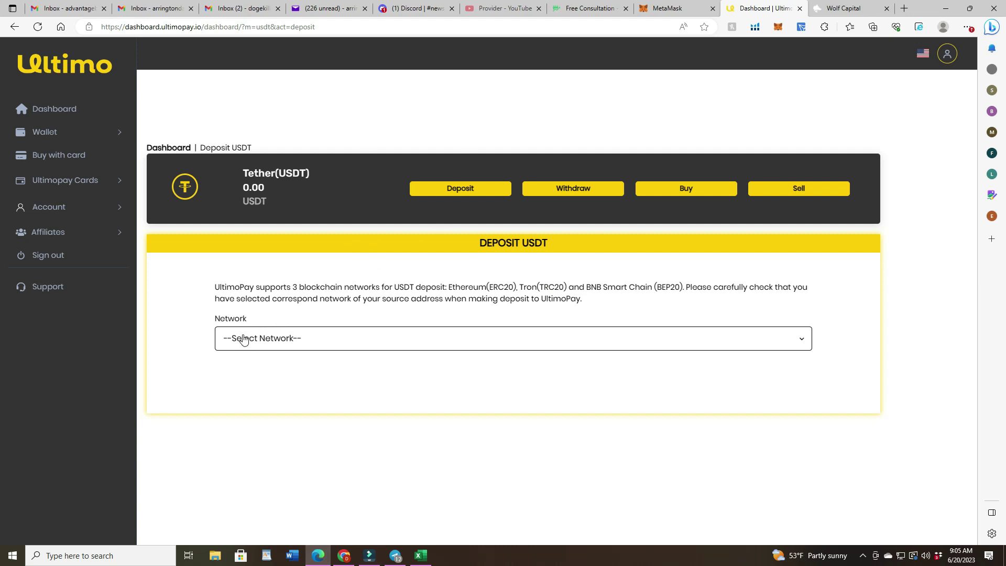
Pick the Tron (TRC20) network and copy the generated USDT deposit address
click(799, 339)
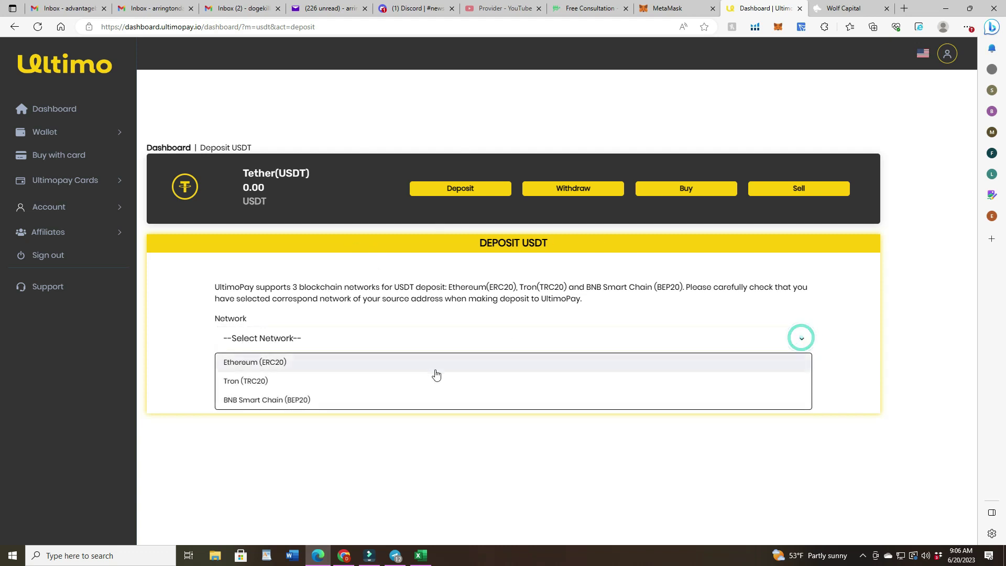
click(287, 381)
scroll(286, 379, down, 3)
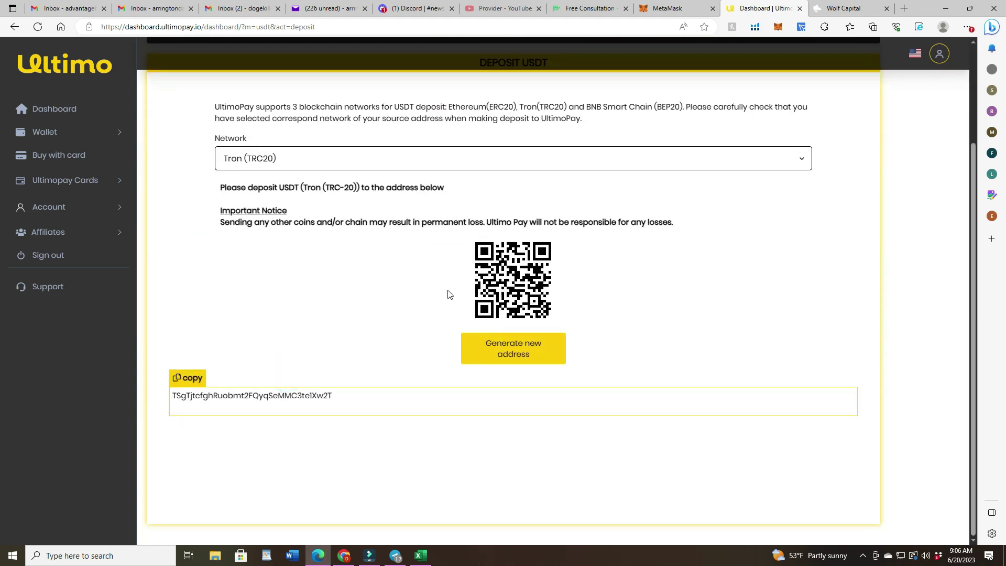
click(190, 379)
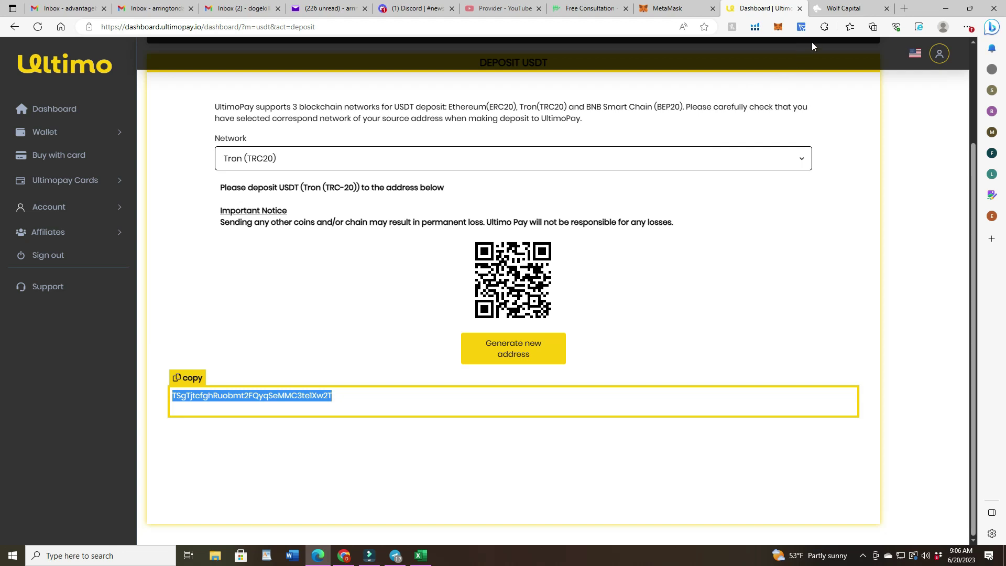
Start a USDT send in TronLink with the UltimoPay deposit address pasted as recipient
click(801, 28)
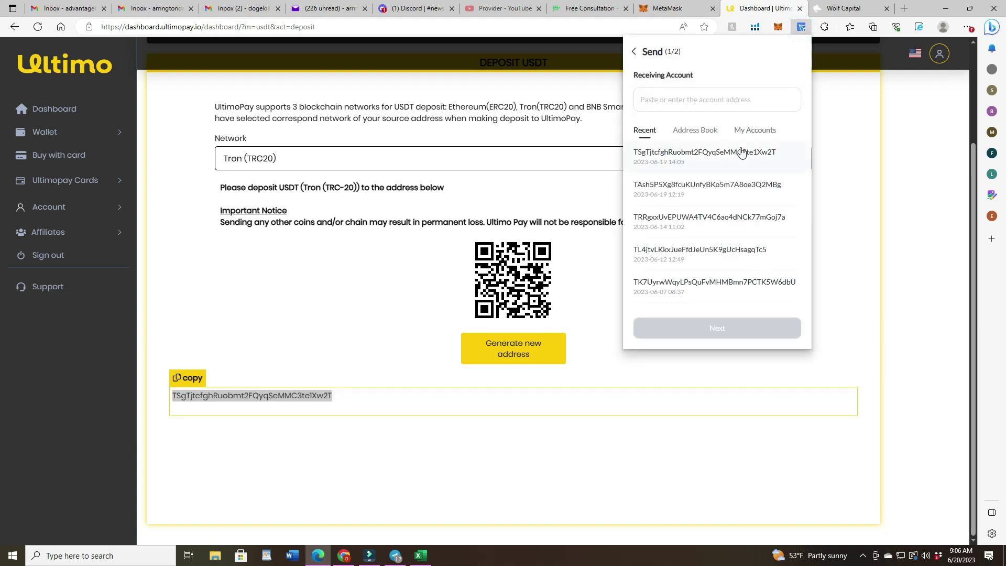
click(636, 53)
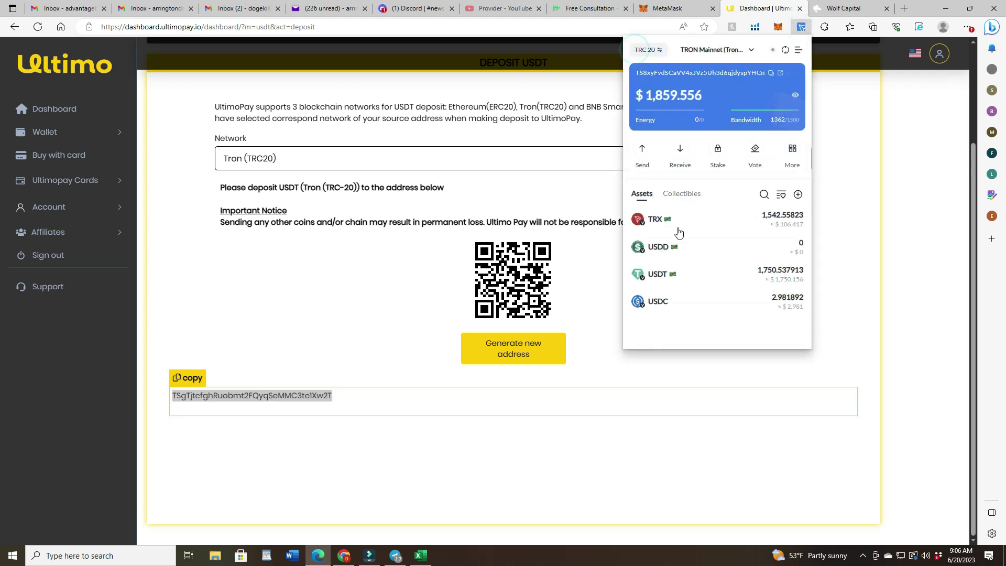
click(724, 272)
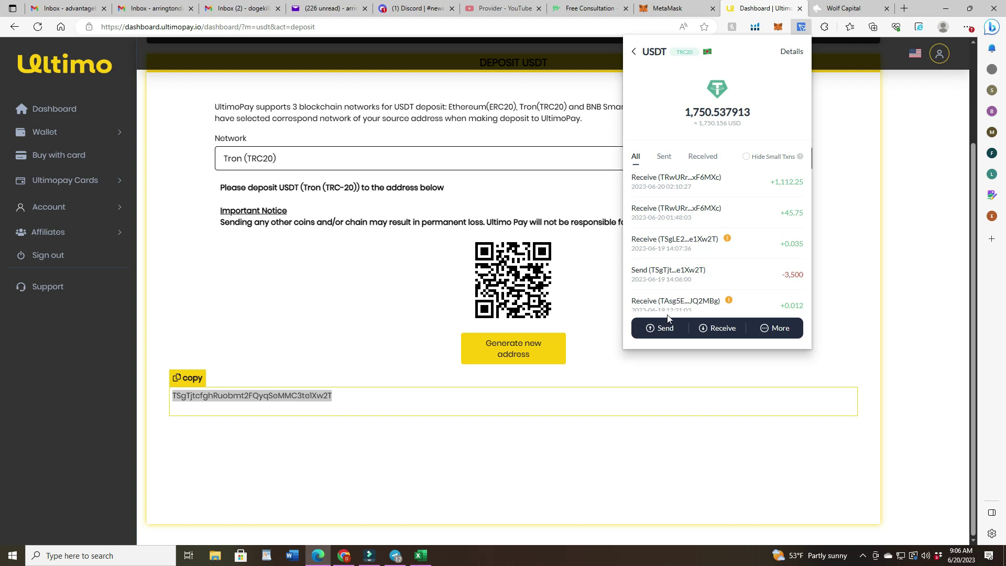
click(666, 330)
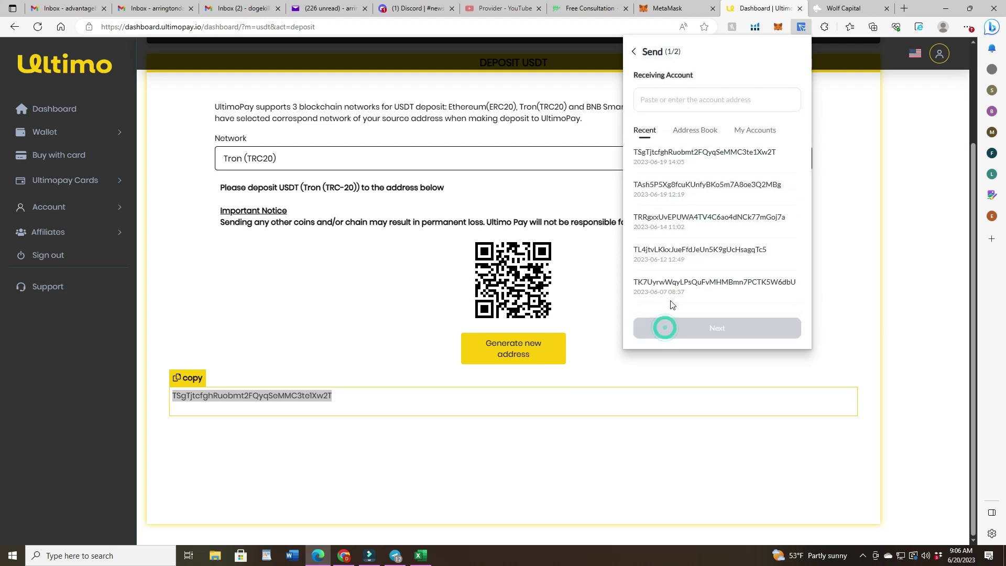
right_click(666, 99)
click(699, 181)
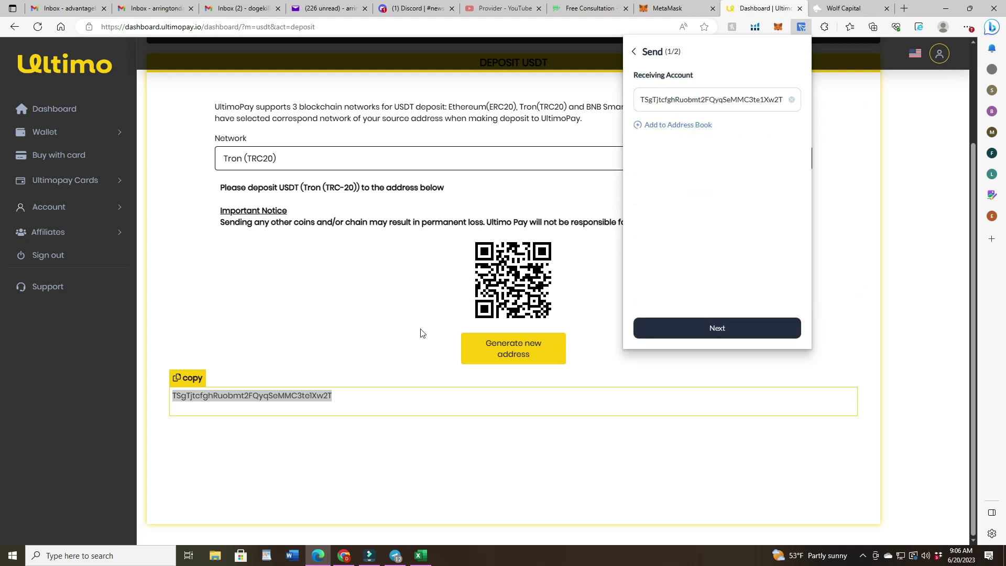
click(718, 330)
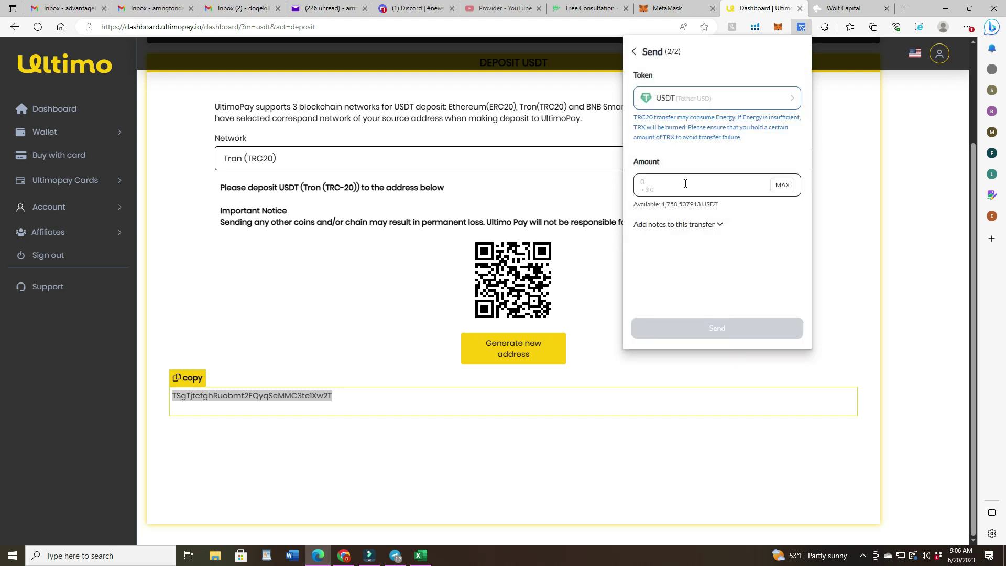
Set the amount to exactly 1,750 USDT by trimming the decimals off the MAX balance
click(783, 186)
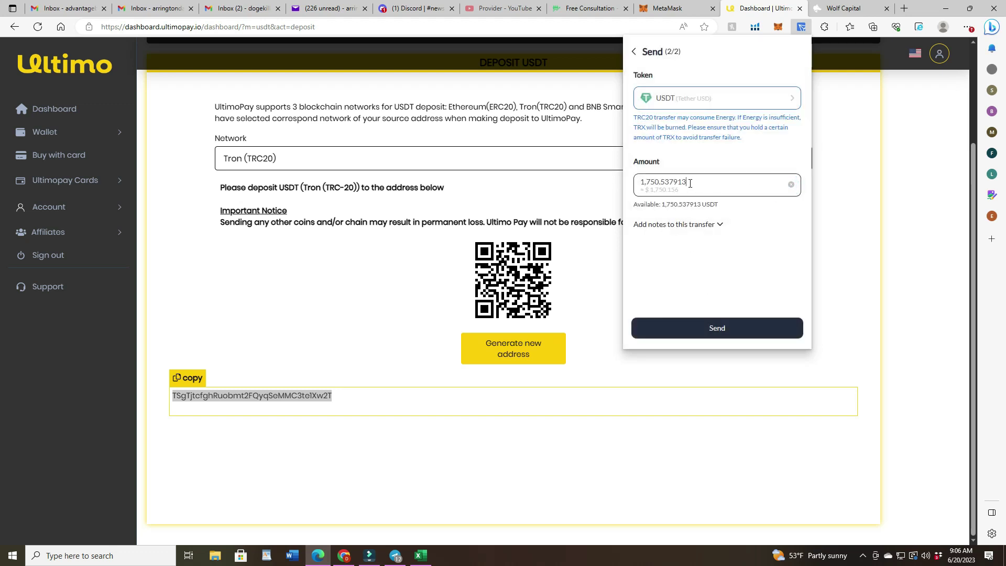
drag(689, 183, 661, 183)
key(BackSpace)
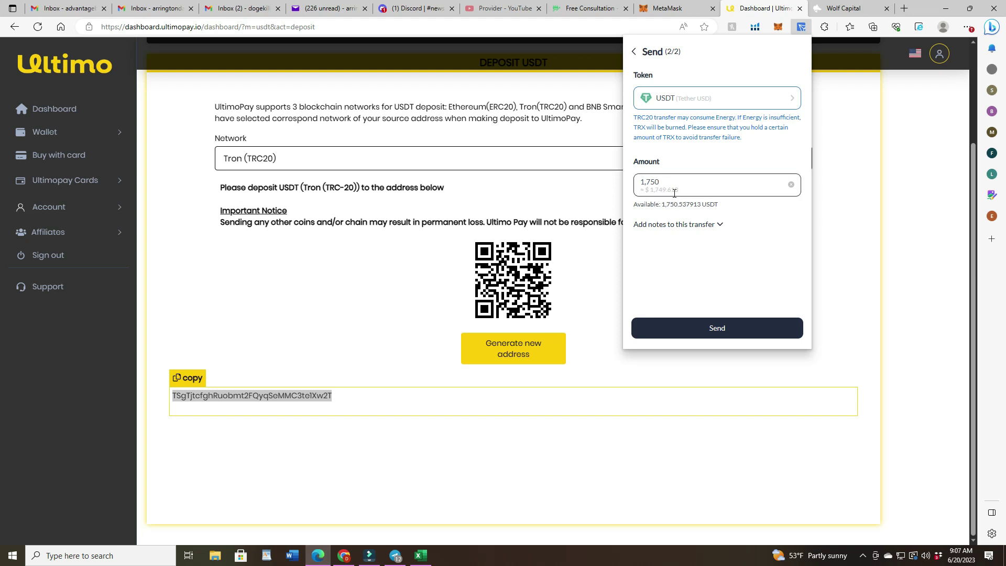
click(719, 332)
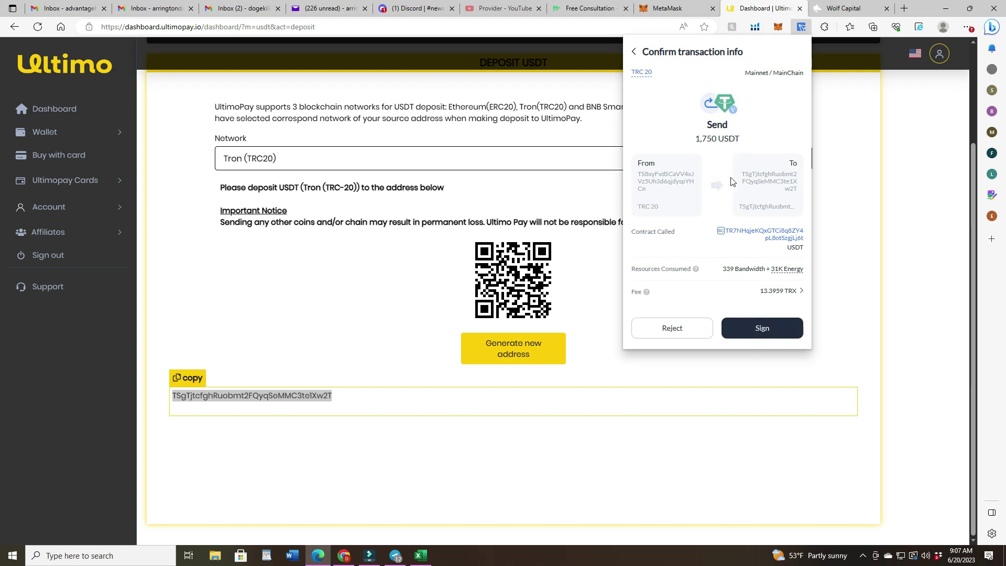
Sign and broadcast the 1,750 USDT transfer, returning to the $1,859.523 wallet overview
click(762, 328)
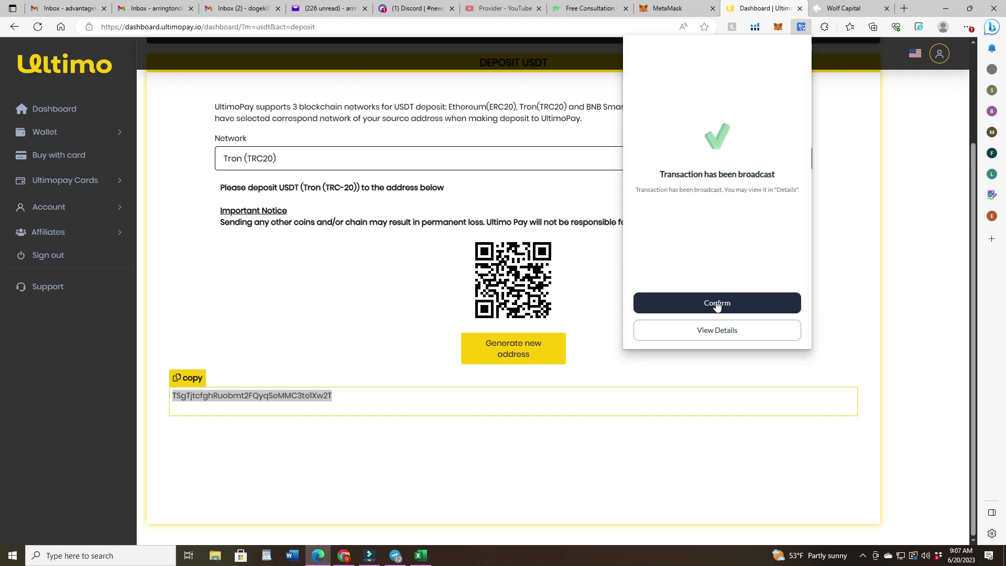
click(717, 304)
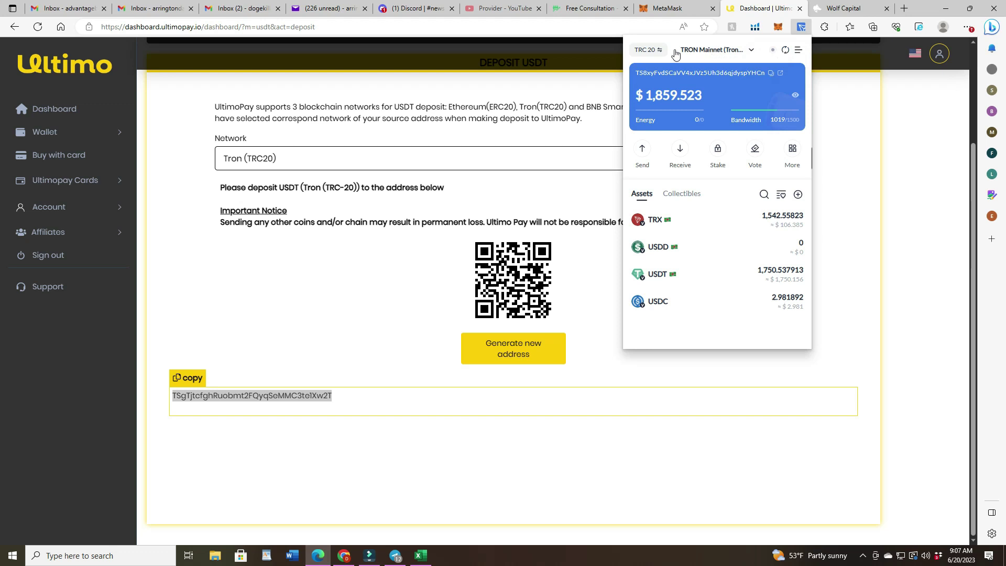
Confirm TronLink holds only 0.537913 USDT, then reload UltimoPay to show 1,750.00 USDT
click(838, 83)
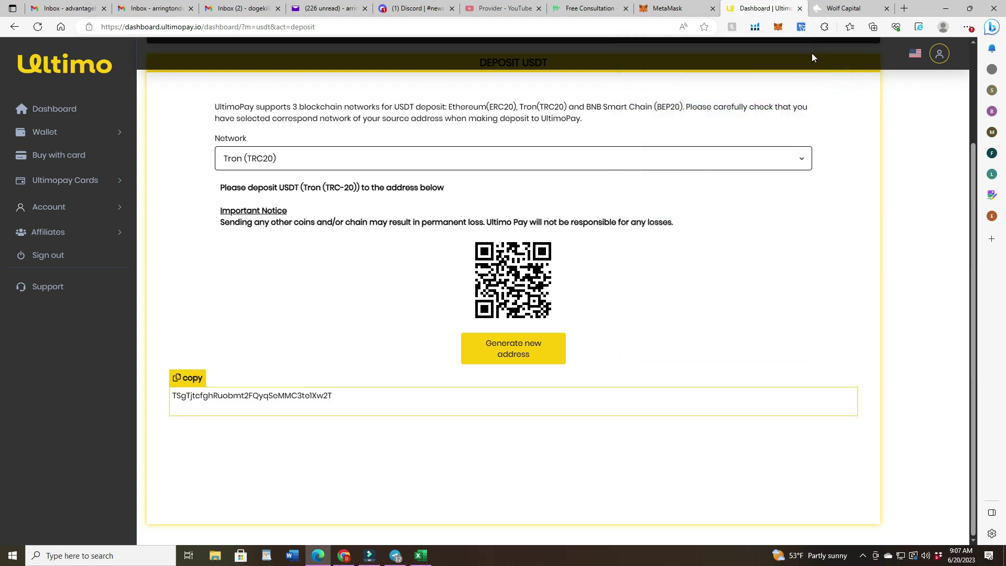
click(801, 27)
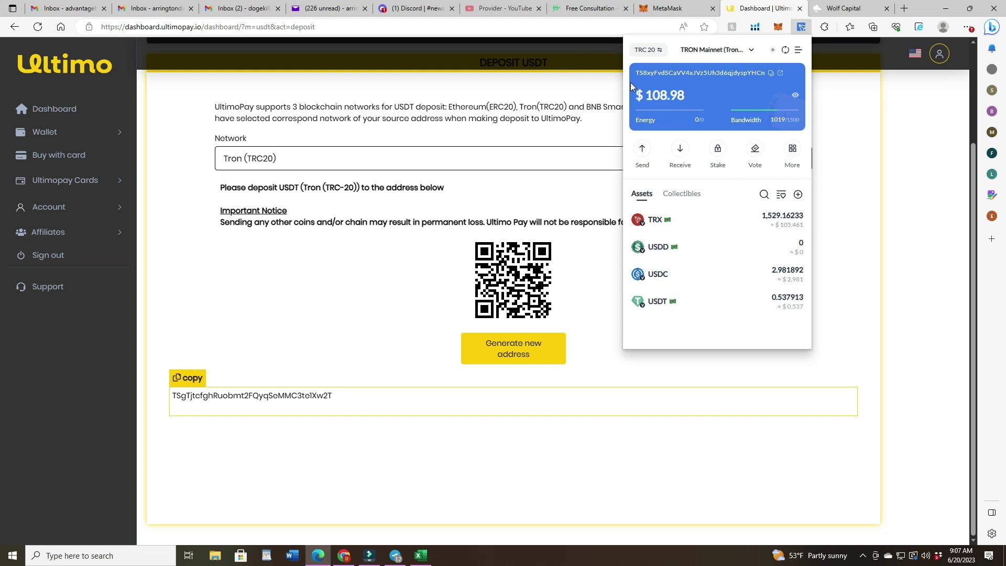
click(583, 77)
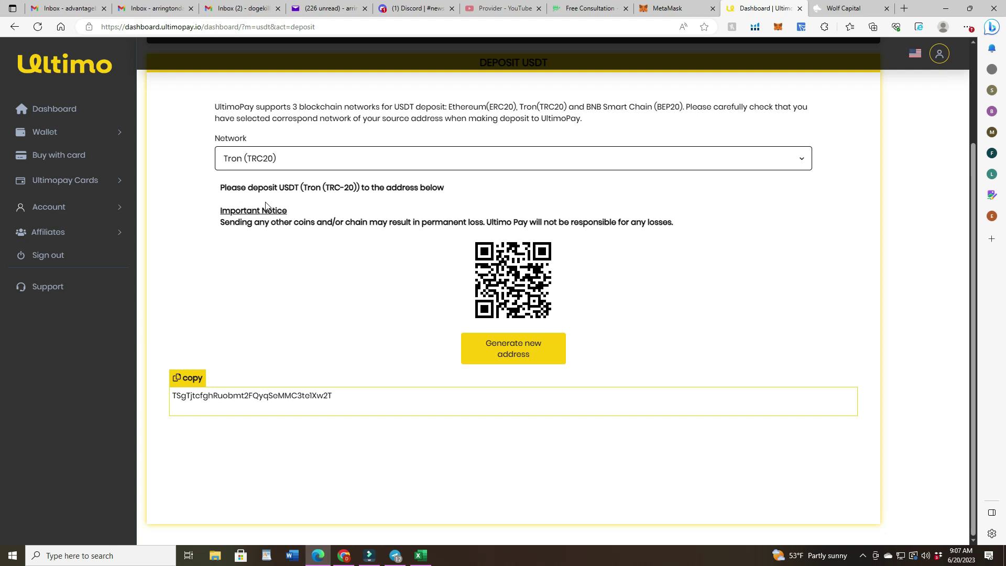
click(51, 112)
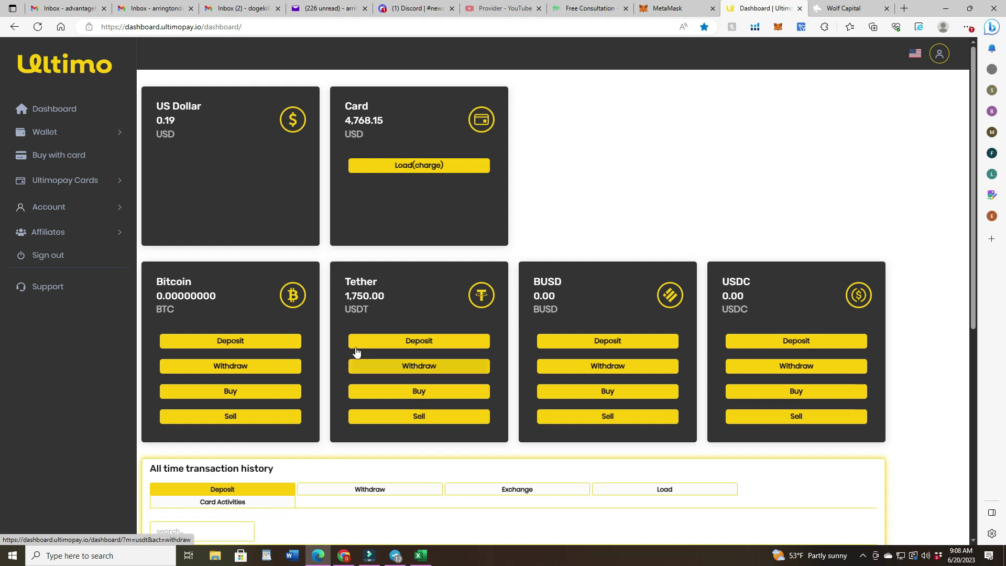
Sell 1750 USDT, then refresh to see 1,706.44 USD and 0.00 USDT
click(420, 418)
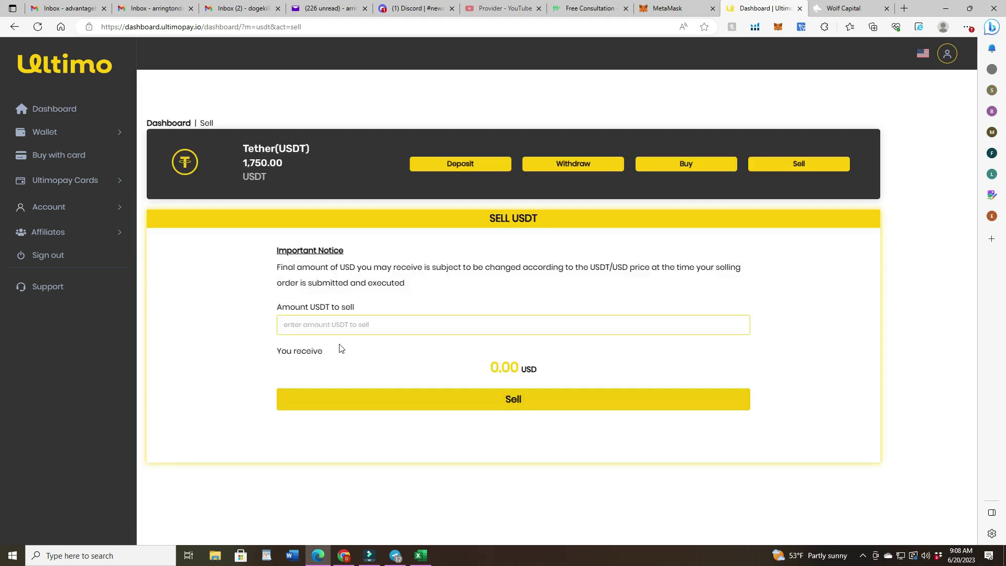
click(305, 324)
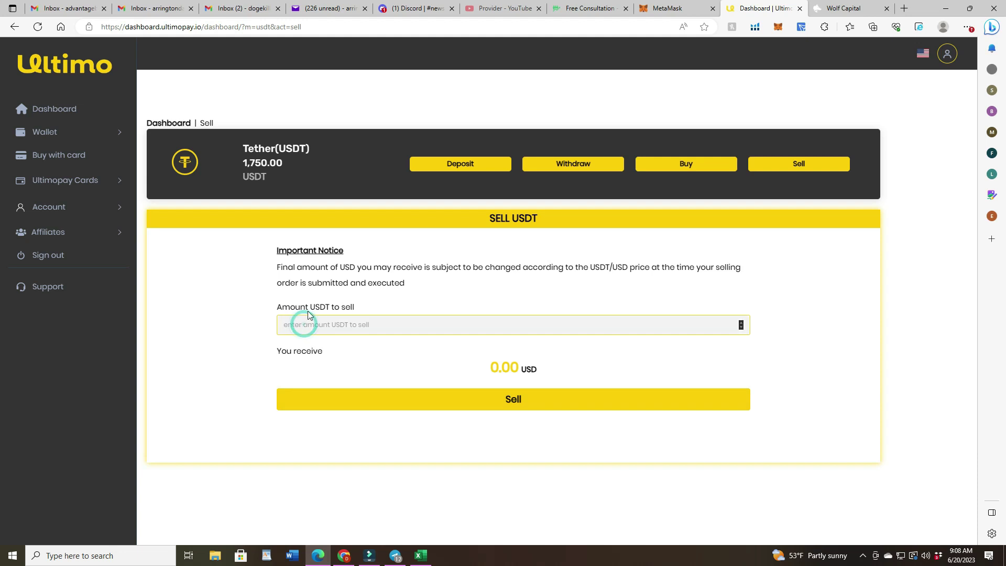
text(1750)
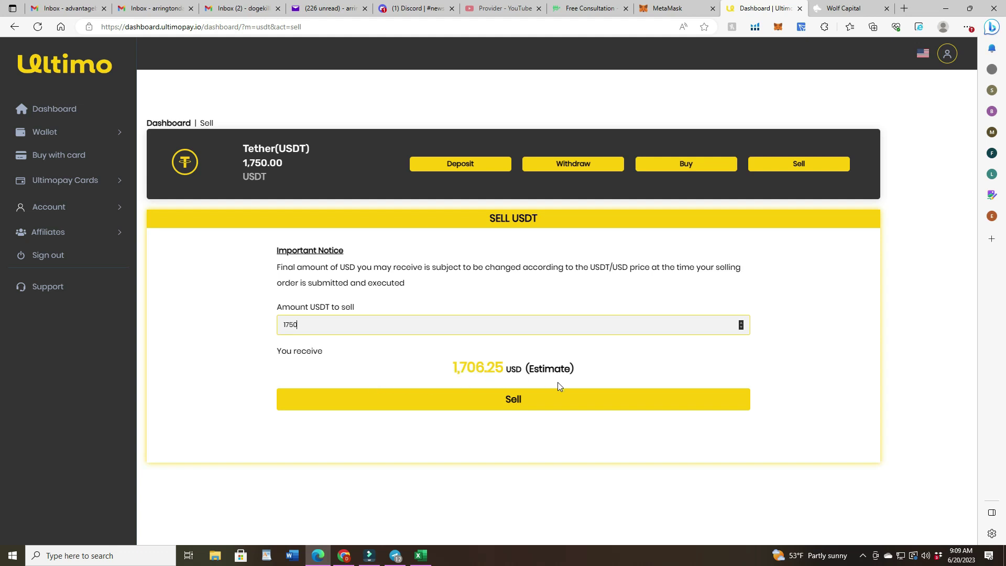
click(517, 402)
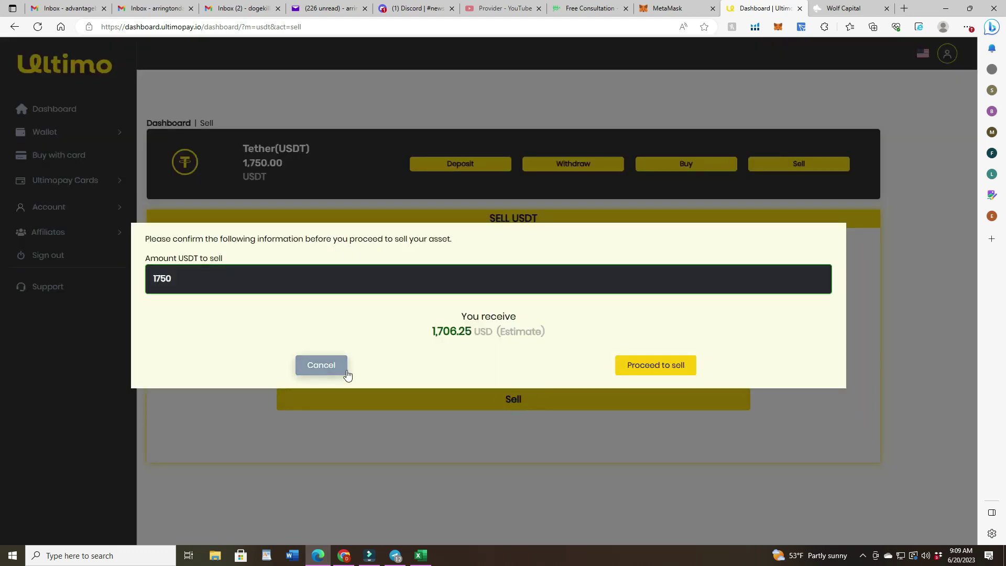
click(657, 365)
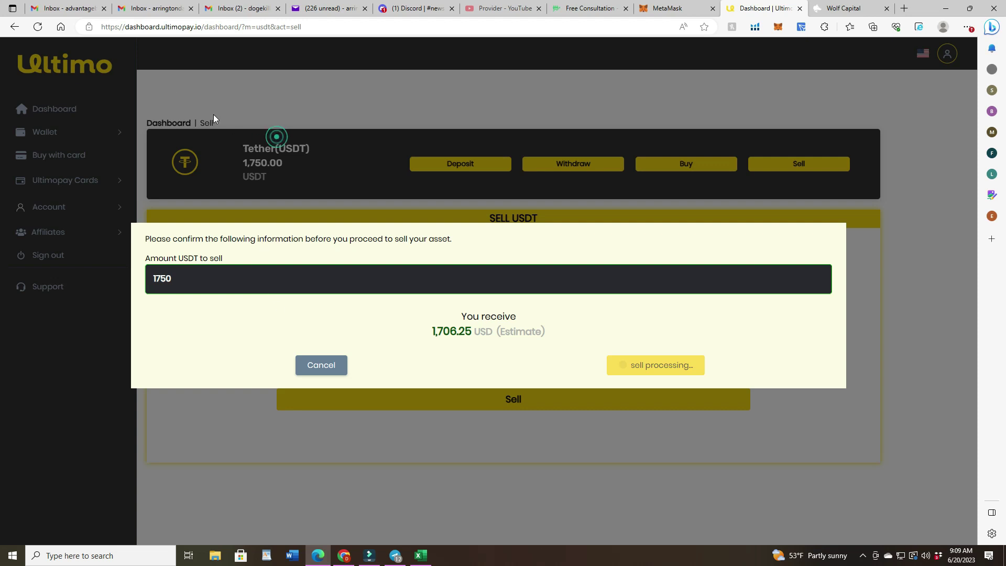
click(45, 26)
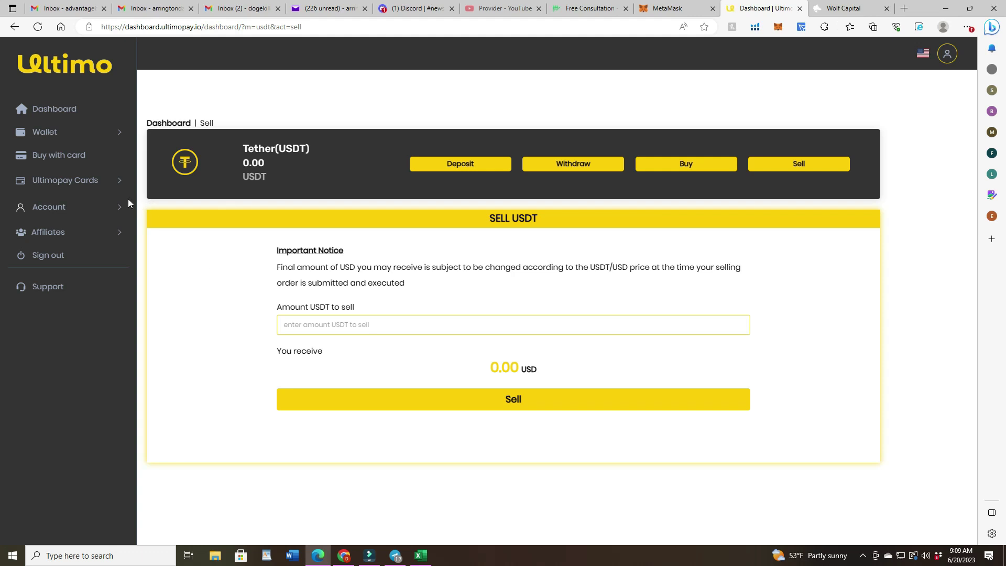
click(53, 110)
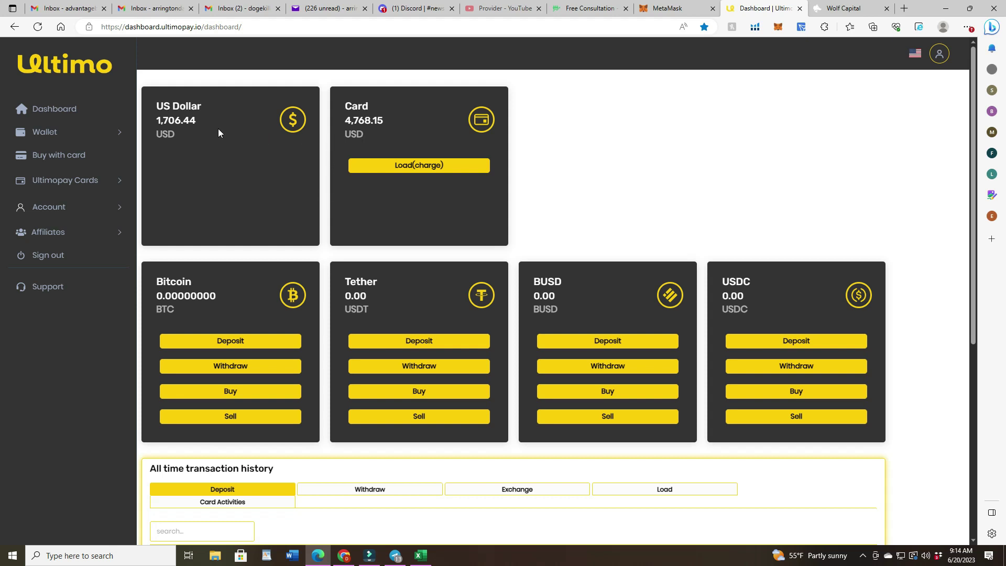
Load 1706 USD onto the debit card, leaving 0.44 USD in the wallet
click(417, 166)
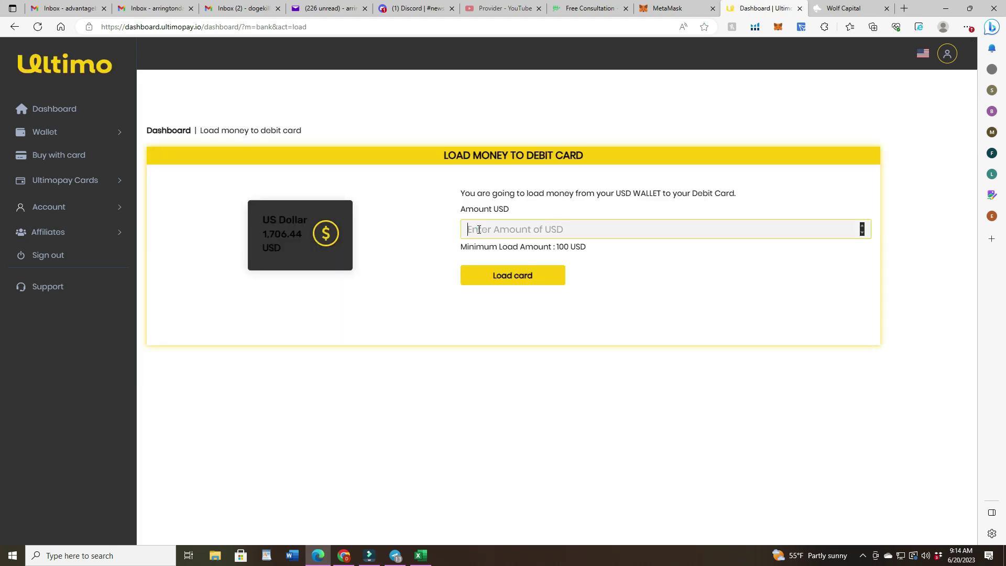
click(478, 230)
text(1706)
click(511, 280)
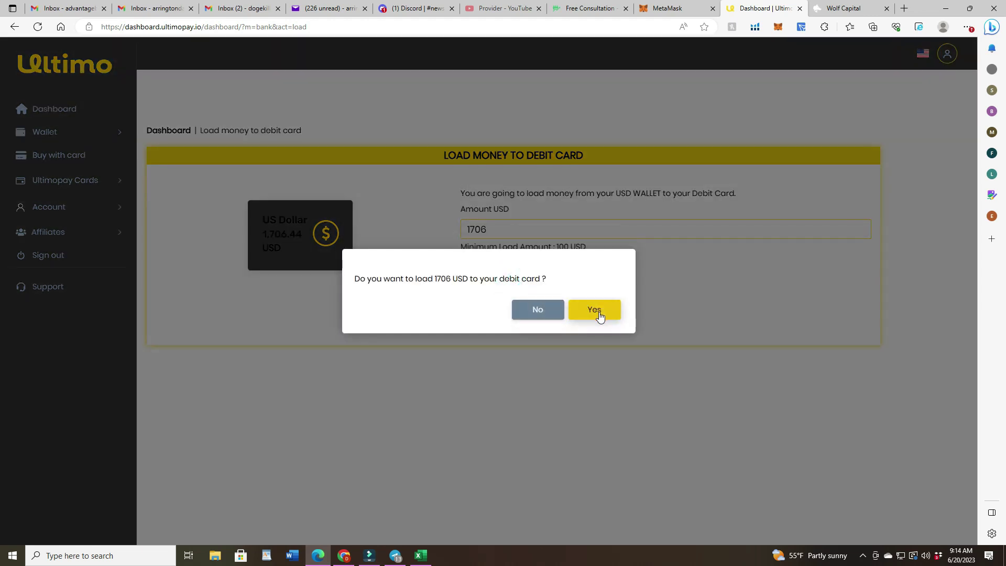
click(596, 313)
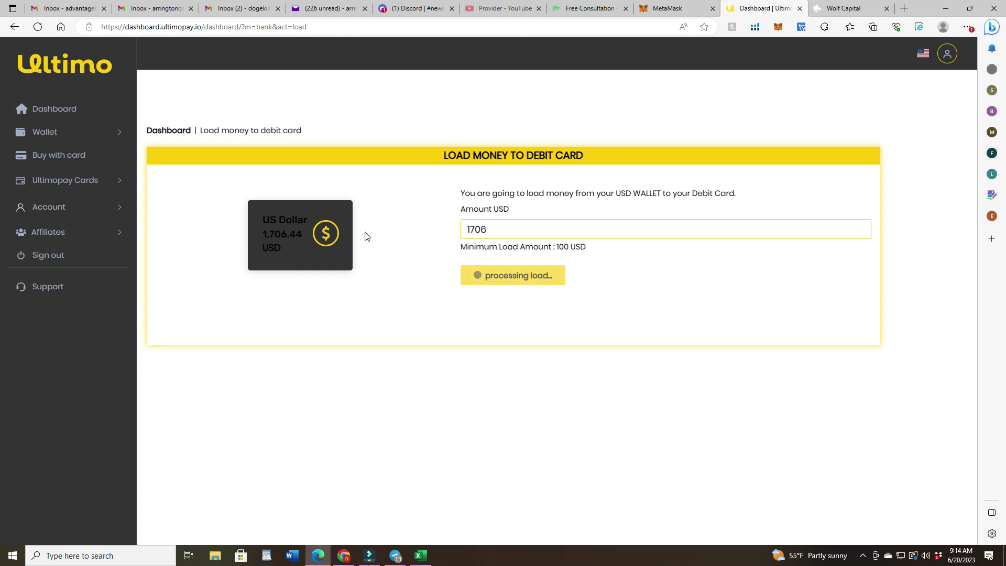
click(42, 116)
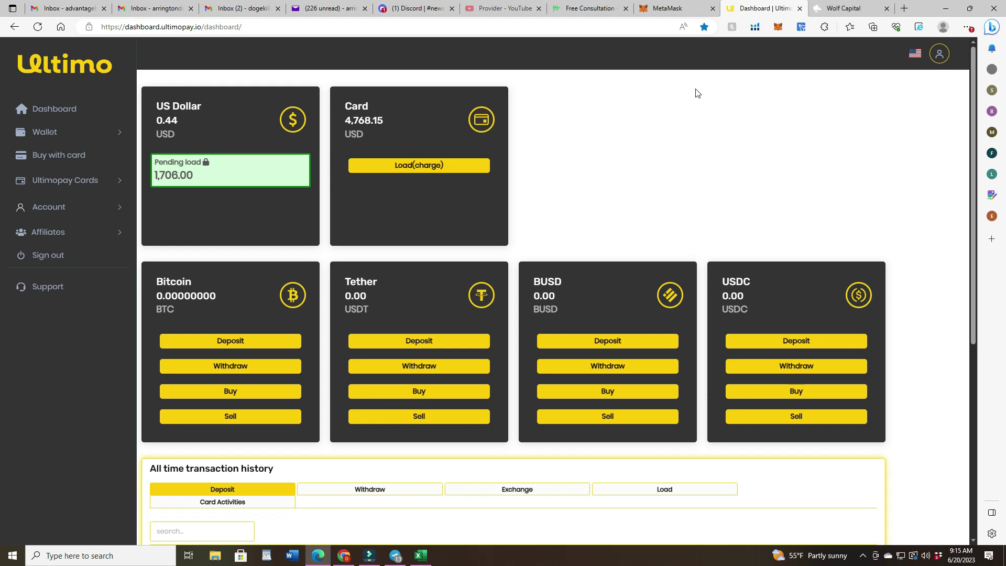
Scroll the dashboard to confirm the completed 1750 USDT deposit, then return to the 0.44 USD balance
scroll(677, 100, down, 6)
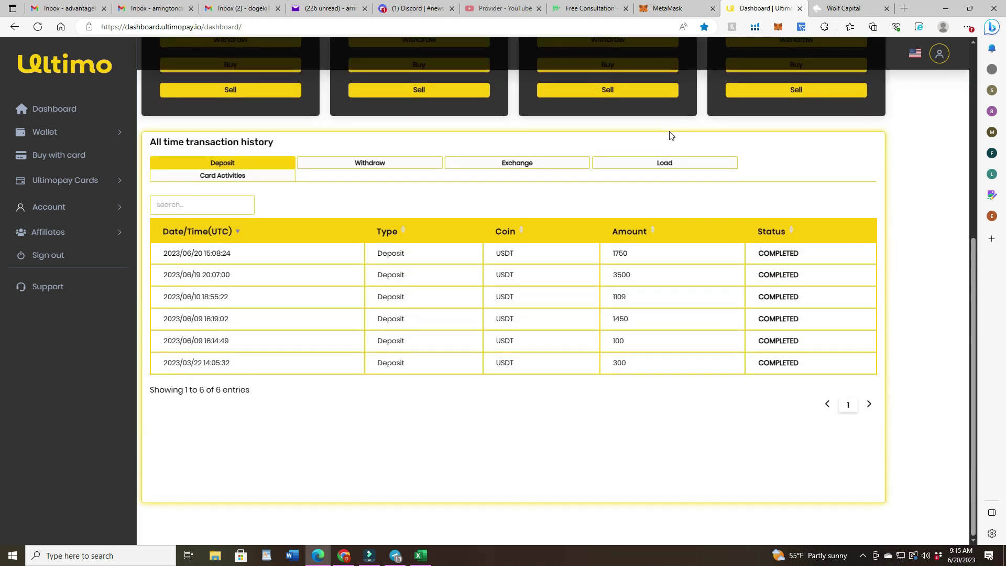
scroll(669, 135, up, 6)
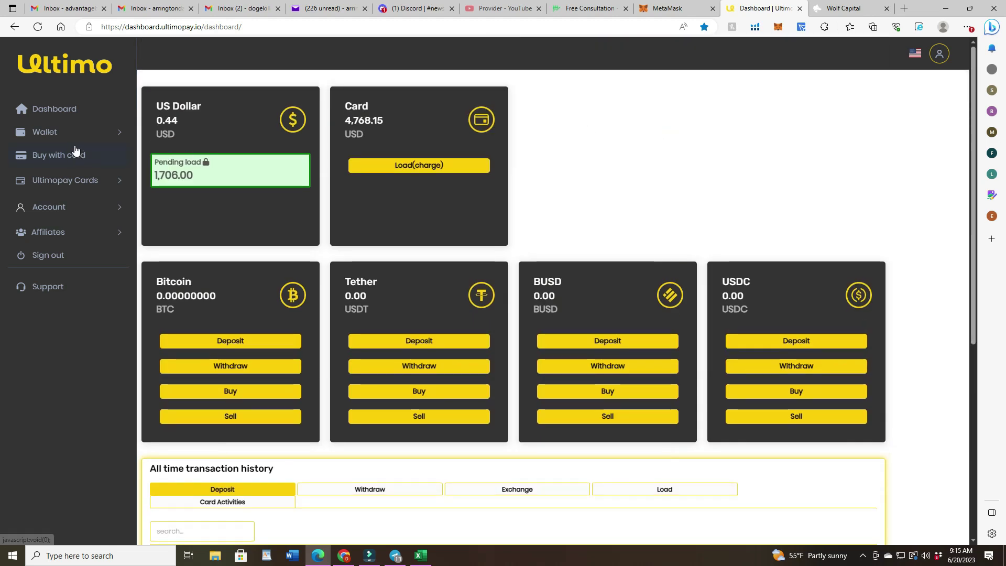